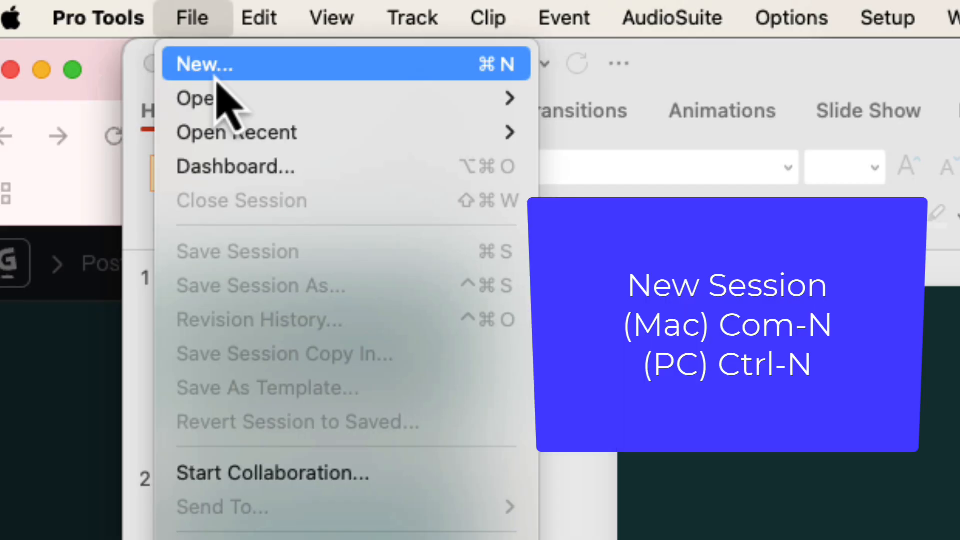
# Step: Set up a new local session from the selected Pro Tools template, selecting its name text and choosing BWF (.WAV) as the file type
pyautogui.click(215, 68)
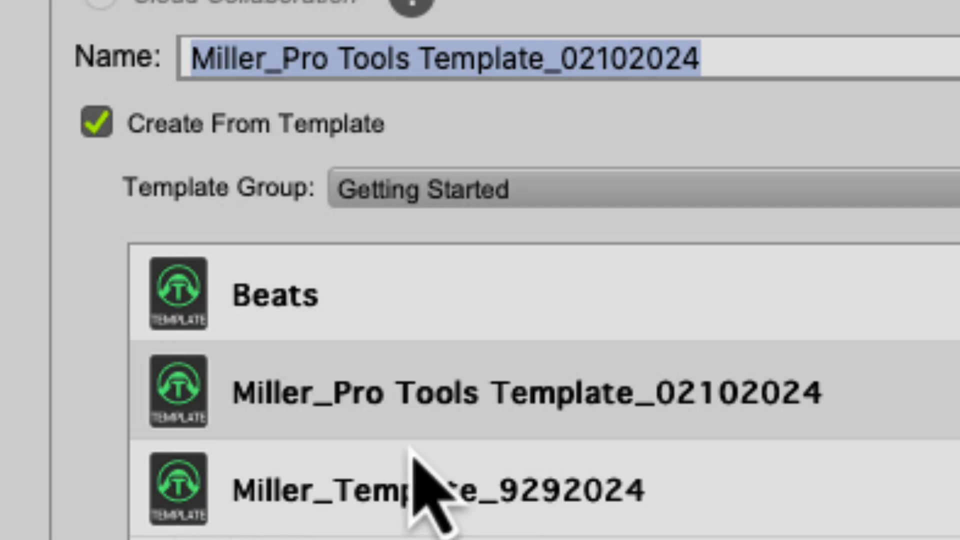
pyautogui.click(720, 60)
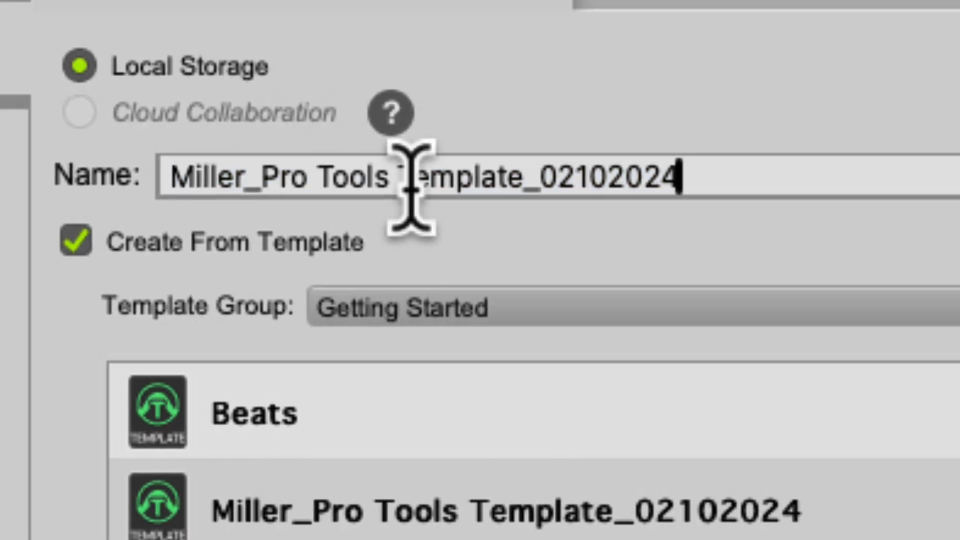
pyautogui.moveTo(283, 60); pyautogui.dragTo(721, 61)
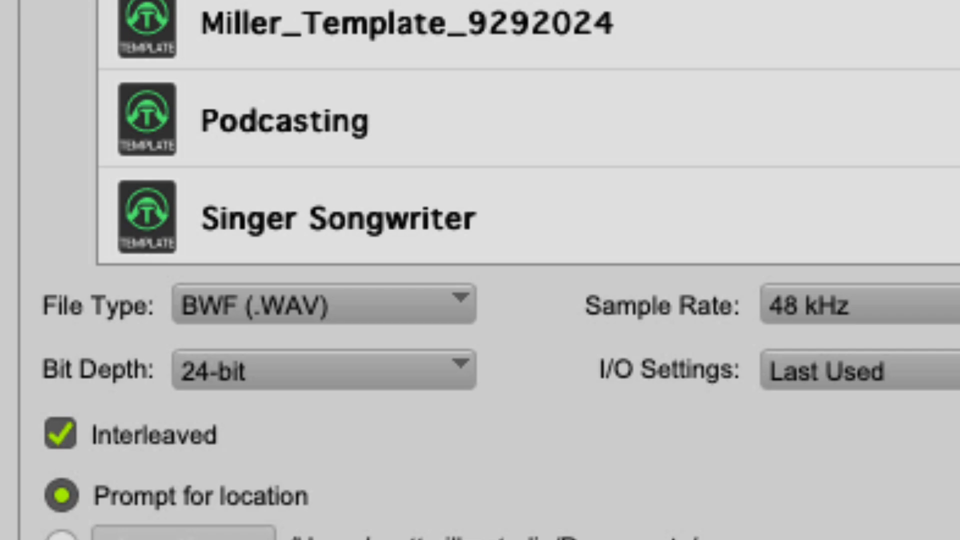
pyautogui.click(341, 319)
pyautogui.click(229, 321)
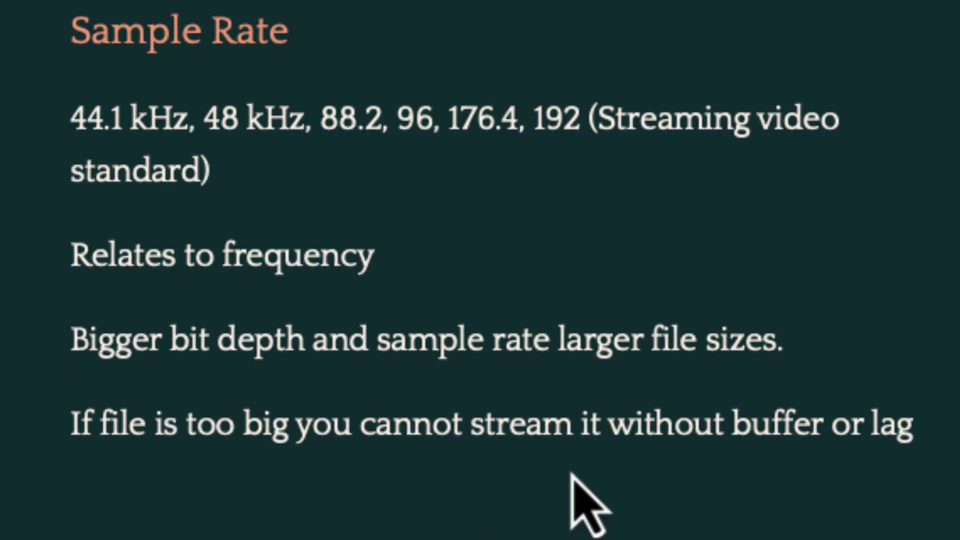
# Step: Start an audio import and select Review pt2.wav from the Bounced Files folder
pyautogui.click(174, 14)
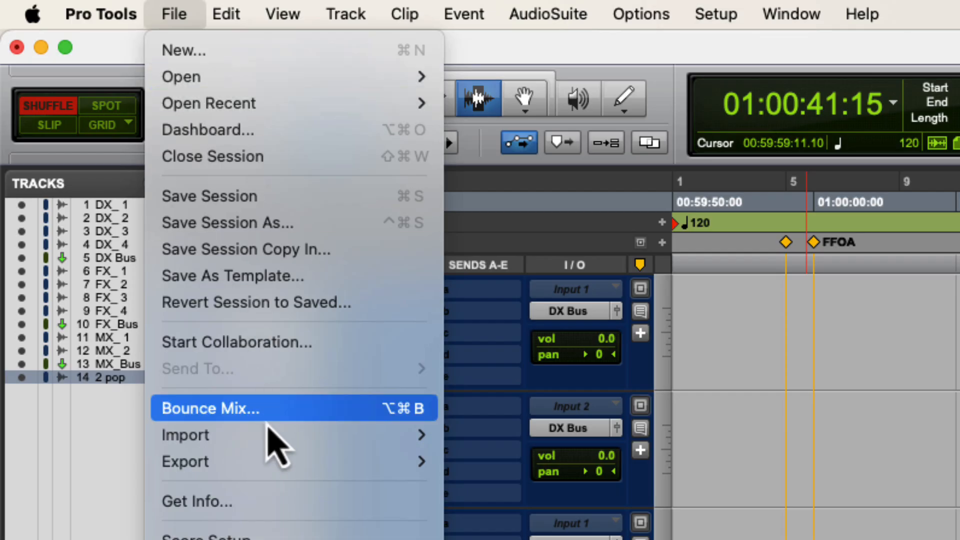
pyautogui.moveTo(271, 441)
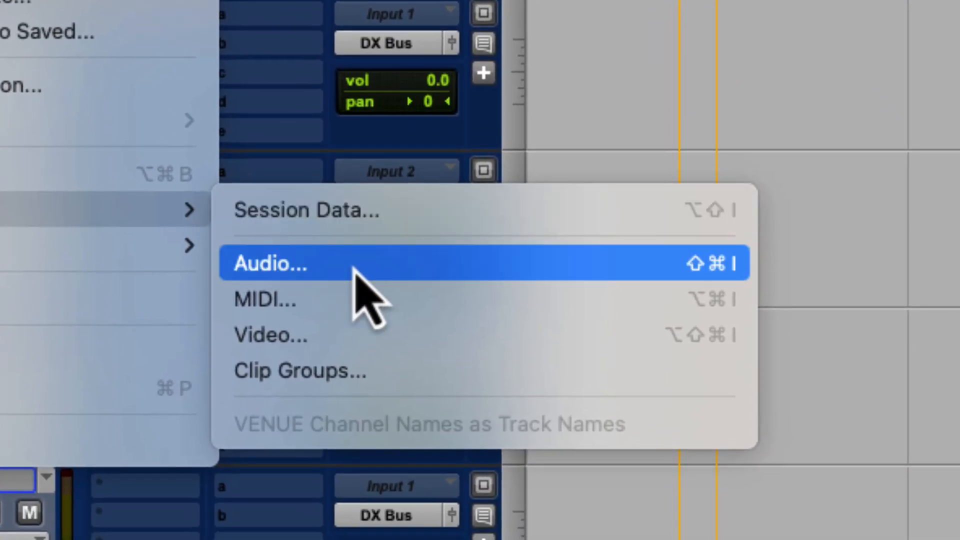
pyautogui.click(350, 273)
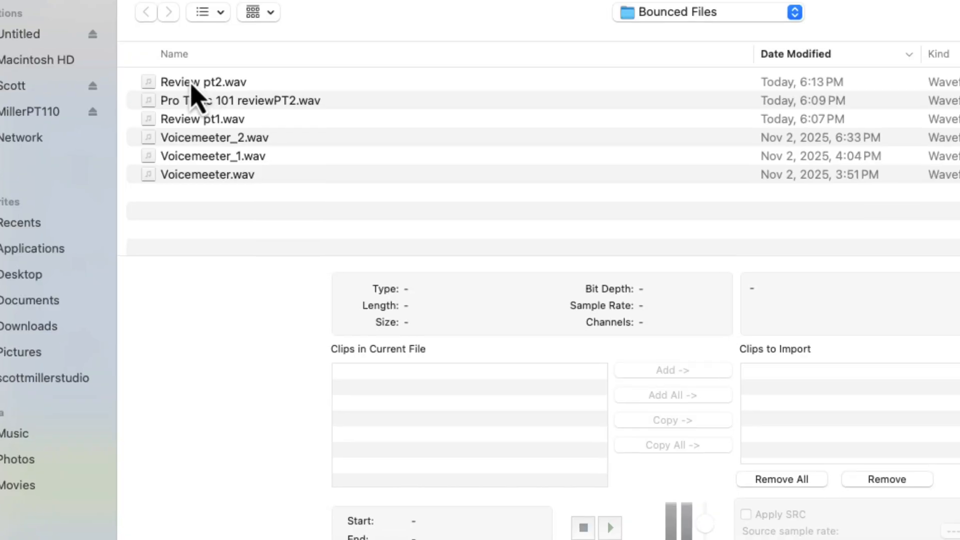
pyautogui.click(192, 83)
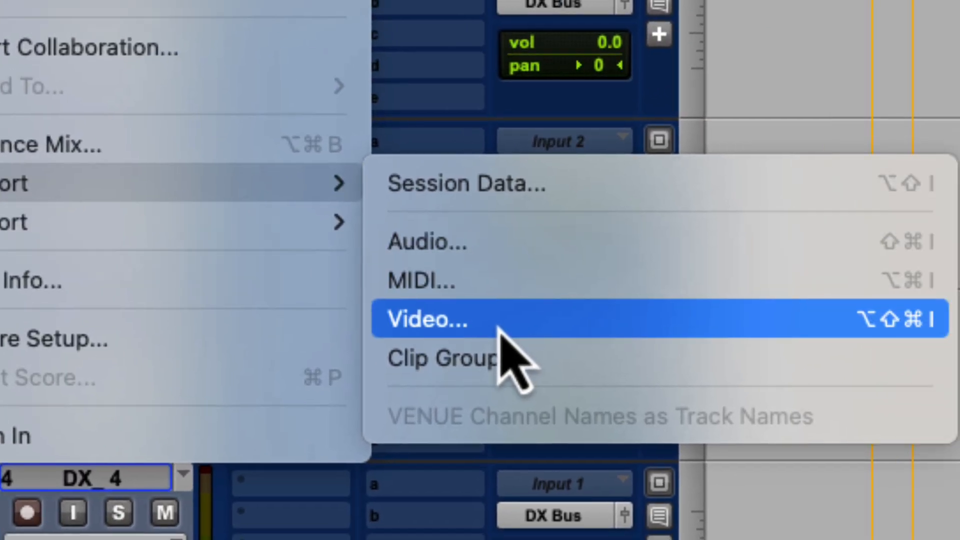
# Step: Import a video onto a new track using Spot placement with an entered start timecode, and open the Playback Engine settings
pyautogui.click(498, 327)
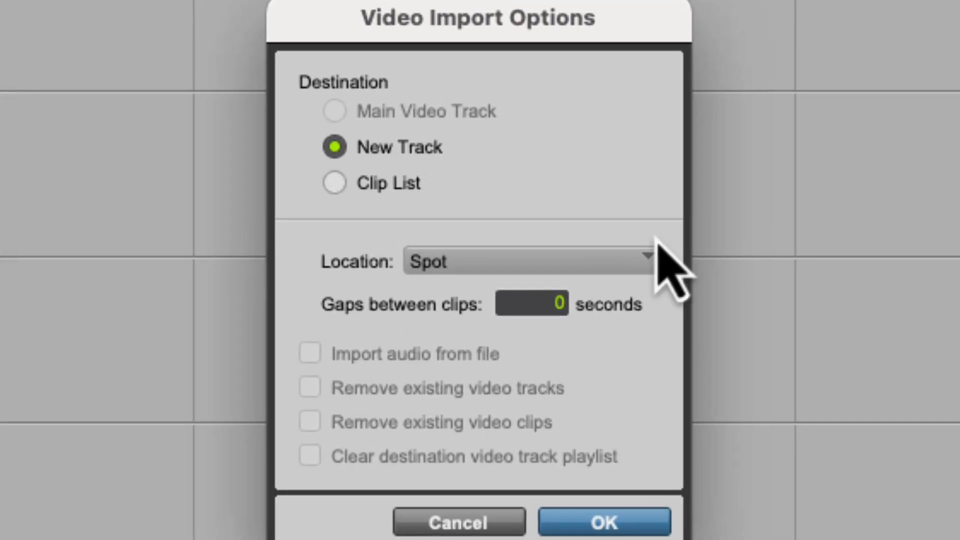
pyautogui.click(647, 257)
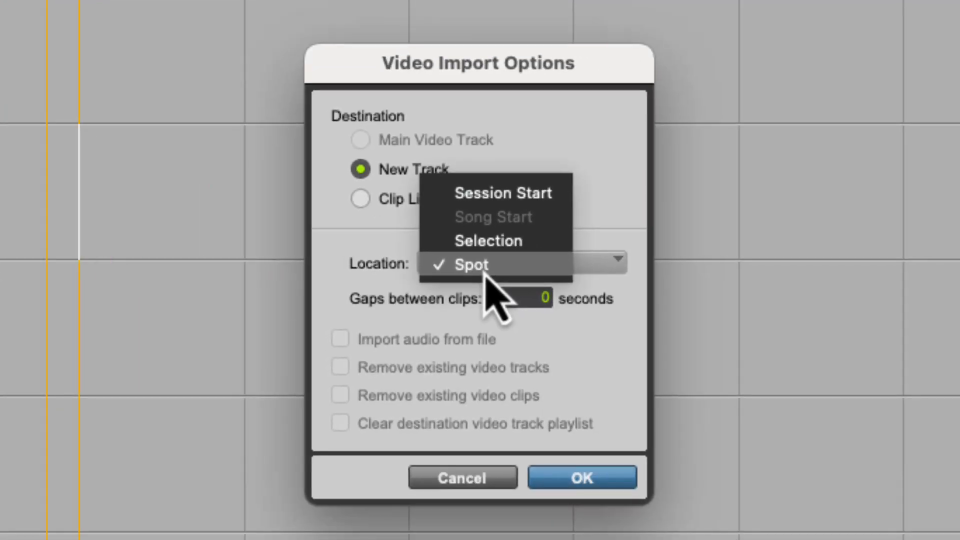
pyautogui.click(484, 271)
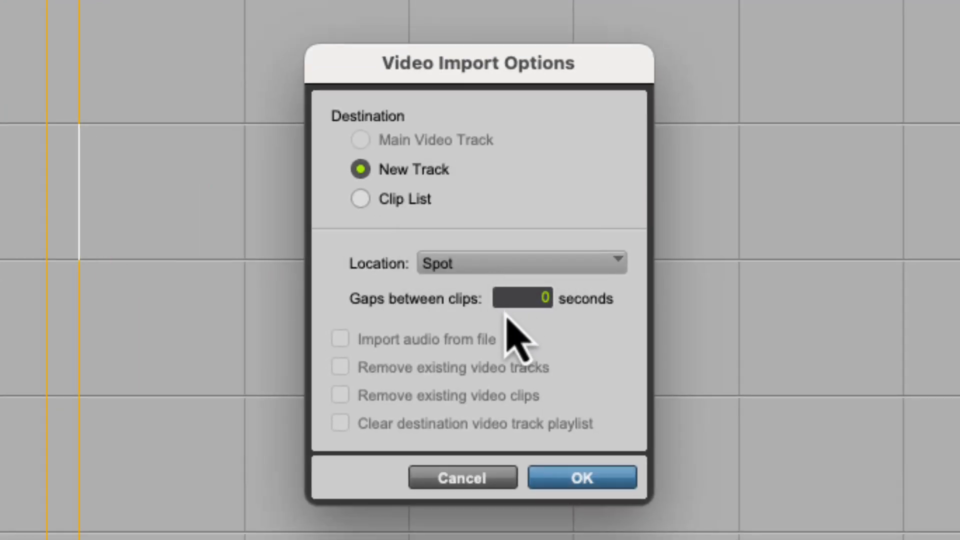
pyautogui.click(620, 480)
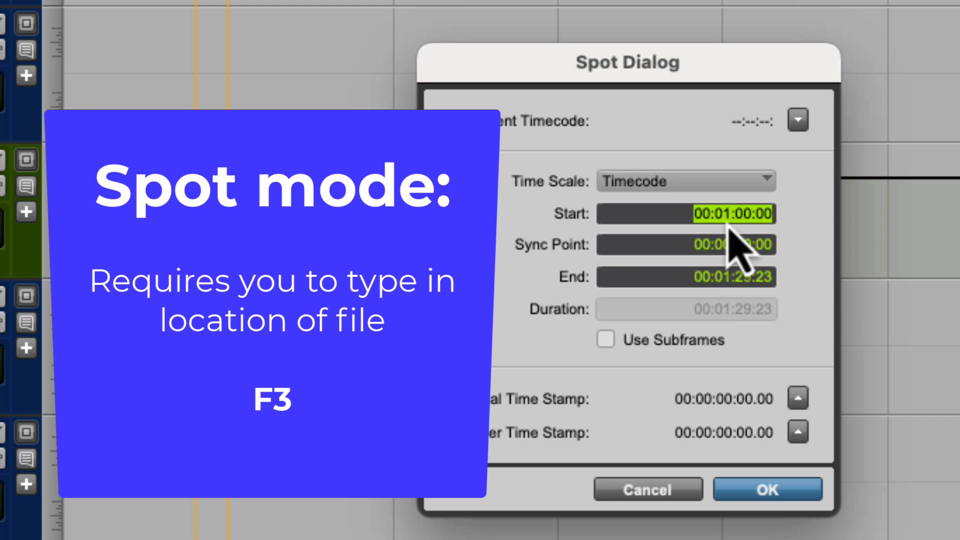
pyautogui.write('0')
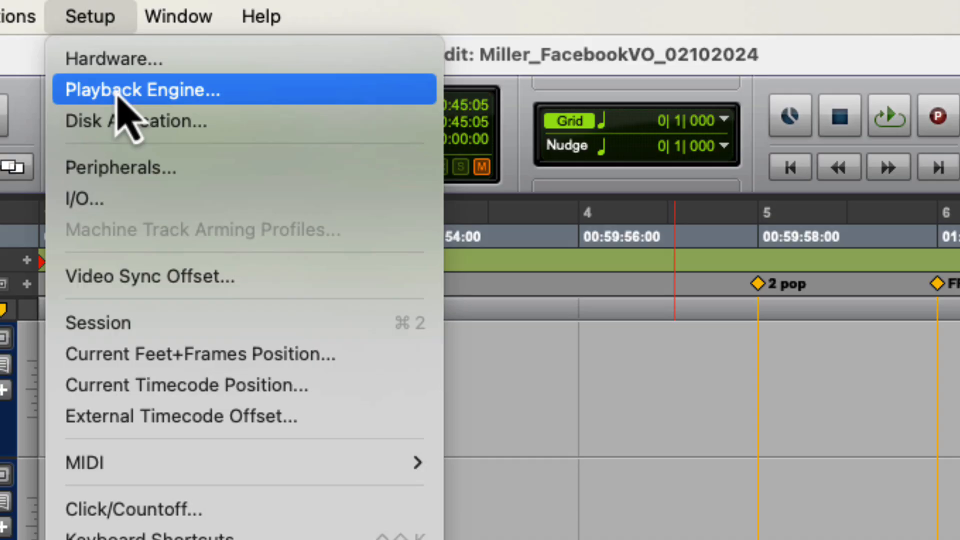
pyautogui.click(117, 95)
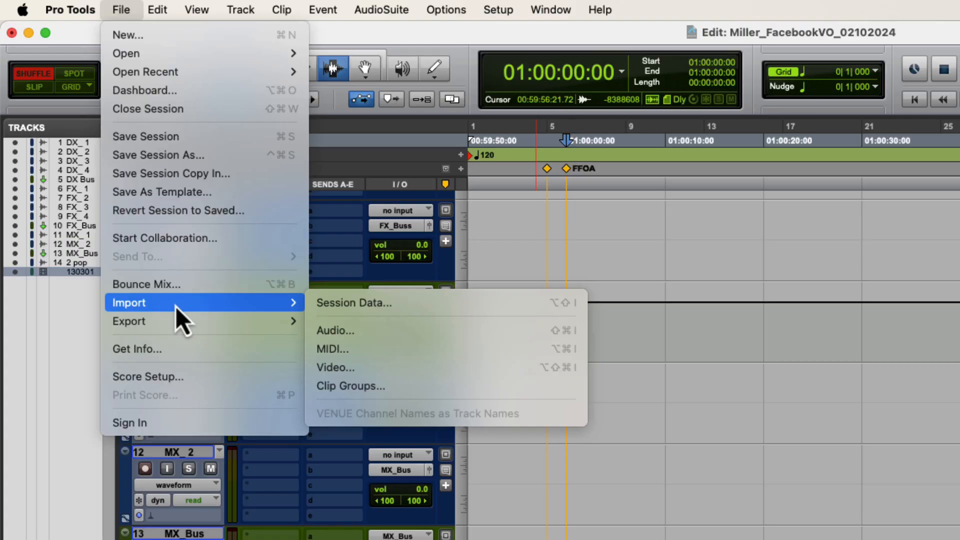
# Step: Import session data from Musx270_Project1_Television Spot2022.ptx, assigning the mono VO track to a new track
pyautogui.click(379, 307)
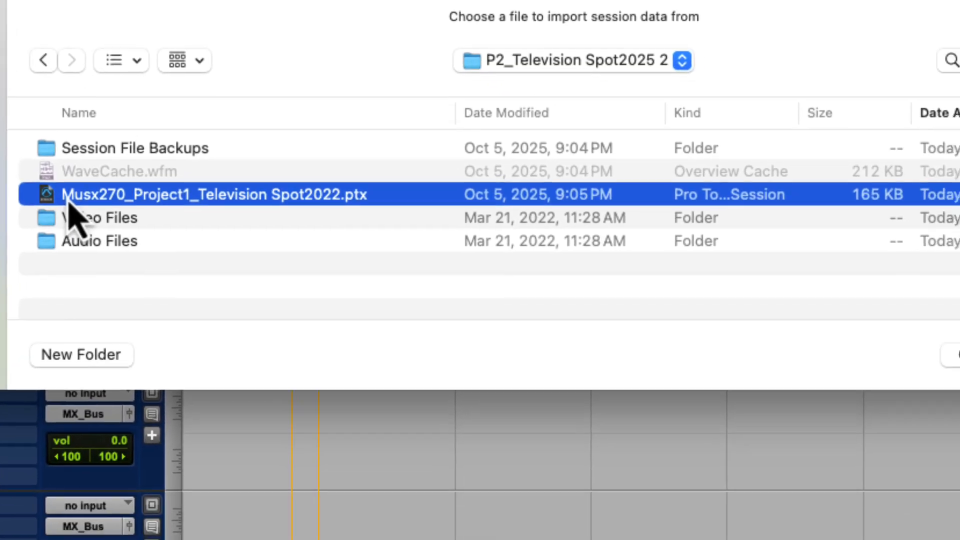
pyautogui.doubleClick(188, 291)
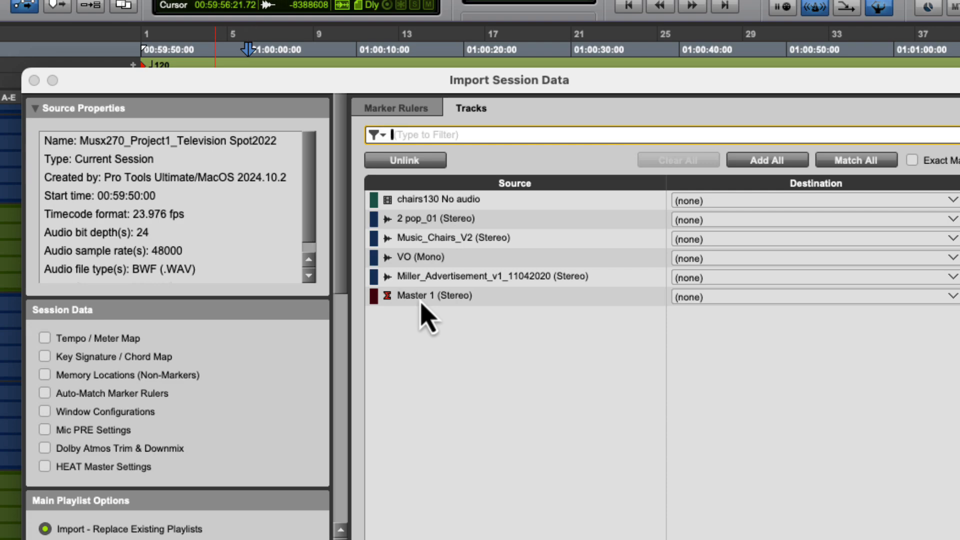
pyautogui.click(720, 259)
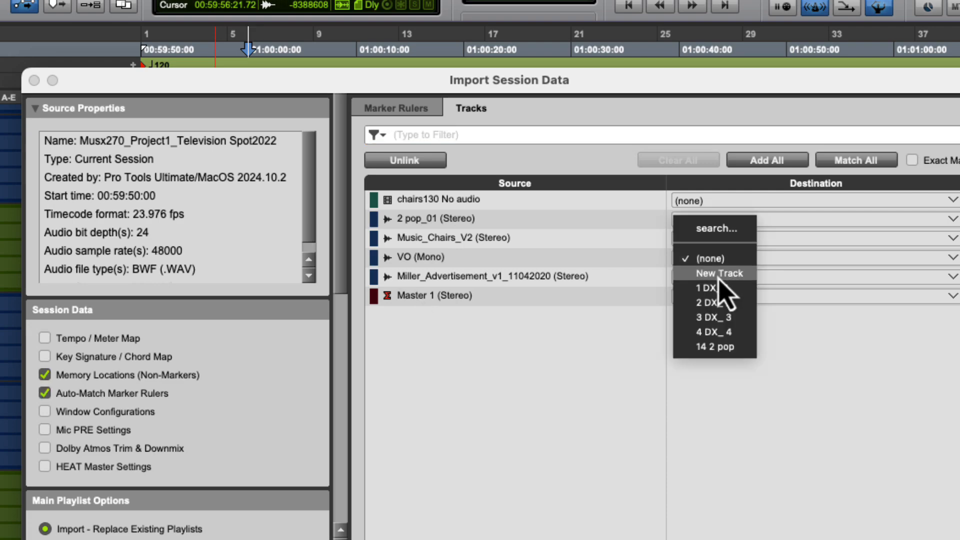
pyautogui.click(720, 274)
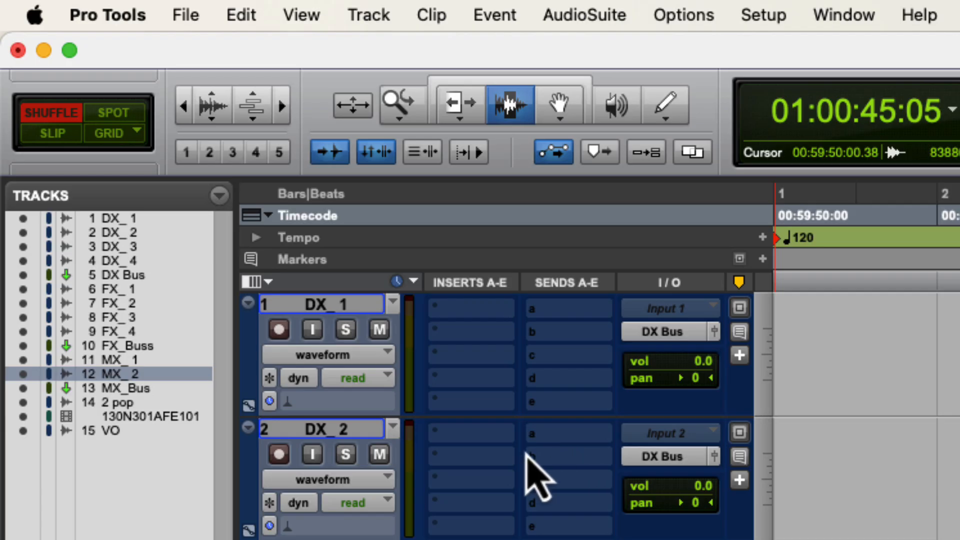
# Step: Bring up the Mix window and return to the Edit window
pyautogui.press('super+equal')
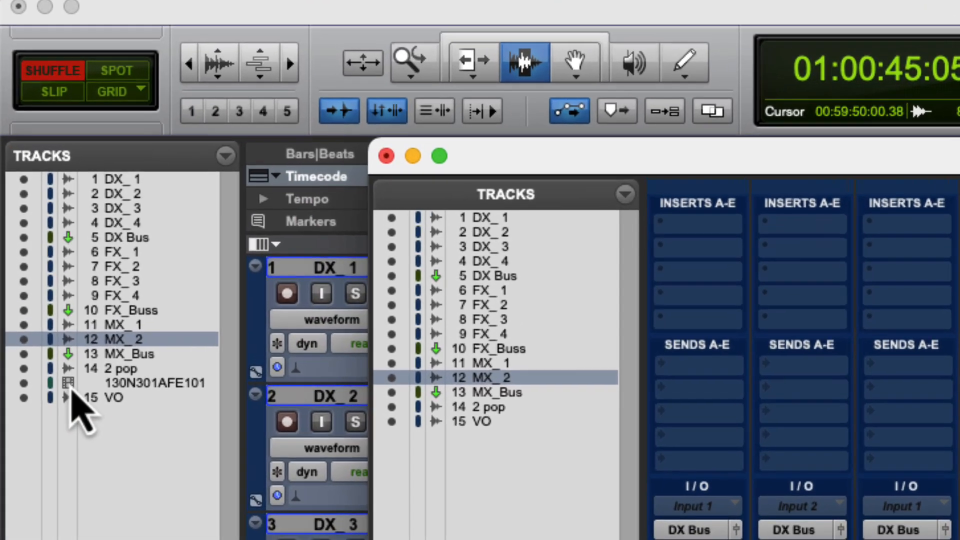
pyautogui.click(53, 326)
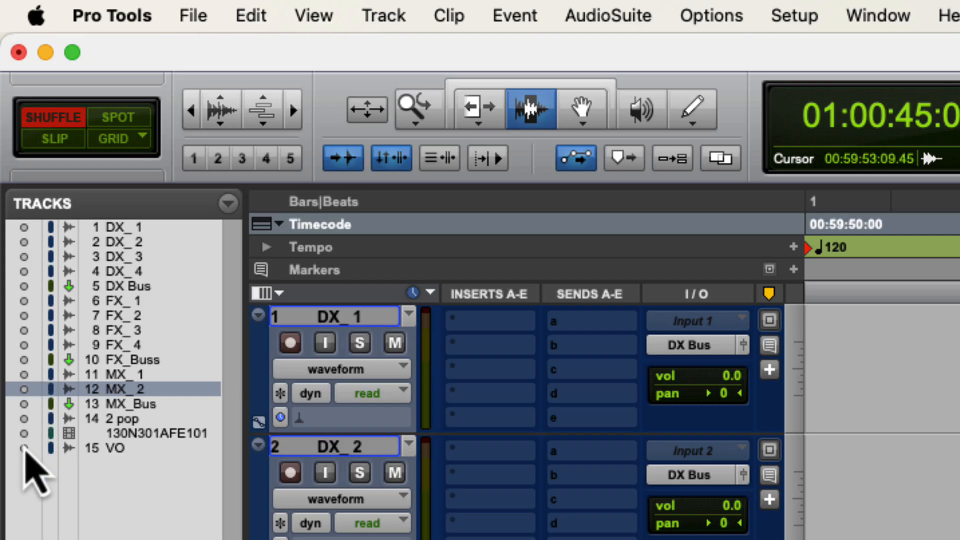
# Step: Hide all tracks and show only DX_1, DX_4, DX Bus and FX_2 again
pyautogui.keyDown('alt'); pyautogui.click(23, 449); pyautogui.keyUp('alt')
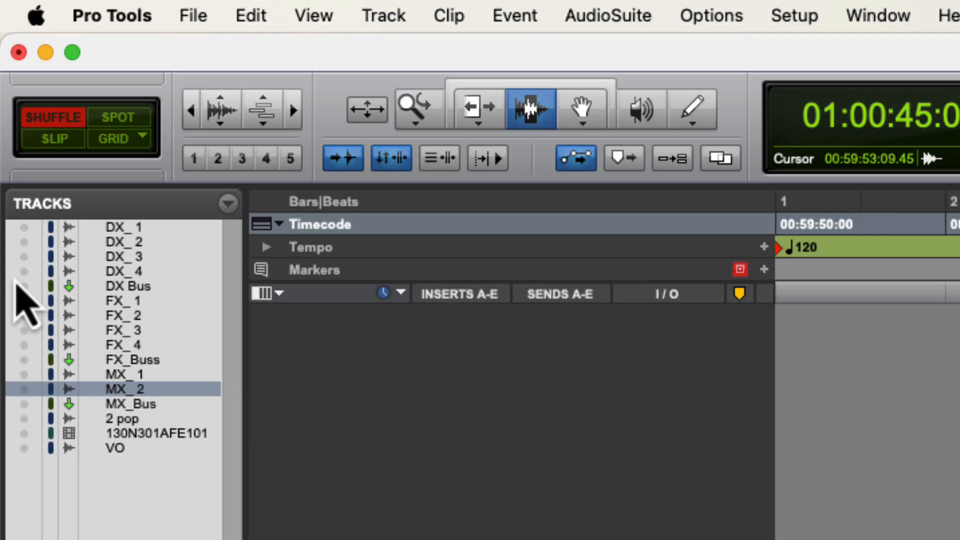
pyautogui.click(23, 272)
pyautogui.click(23, 287)
pyautogui.click(24, 316)
pyautogui.click(23, 228)
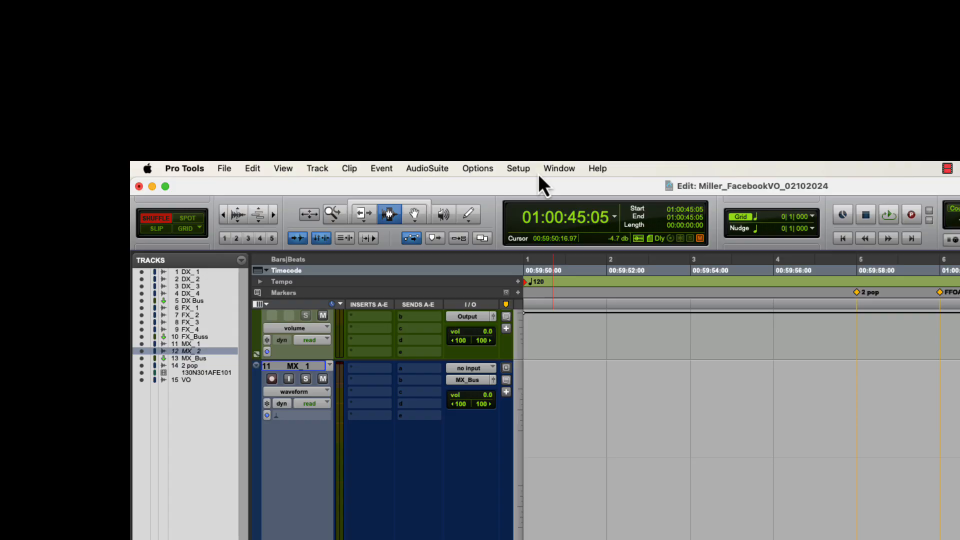
# Step: Display the Video window and place it over the timeline
pyautogui.click(557, 168)
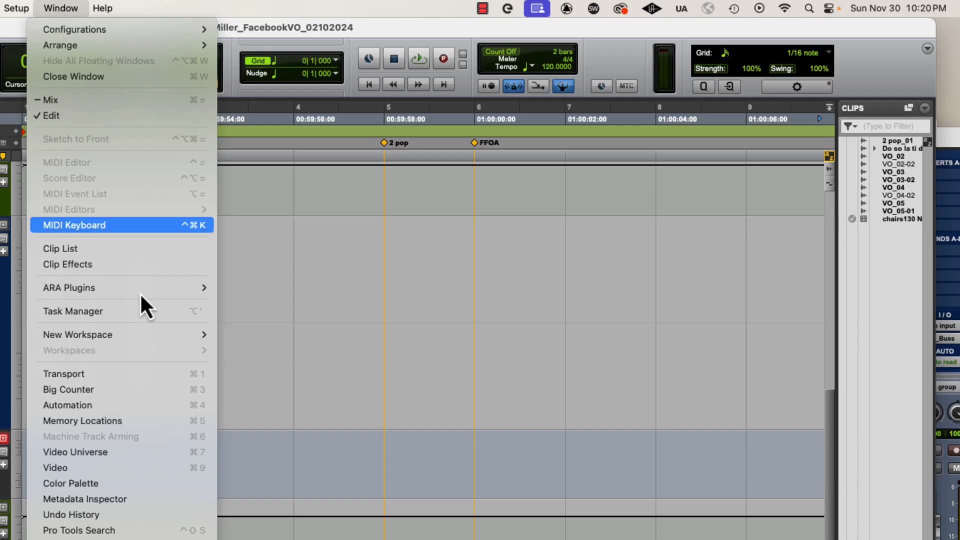
pyautogui.click(205, 469)
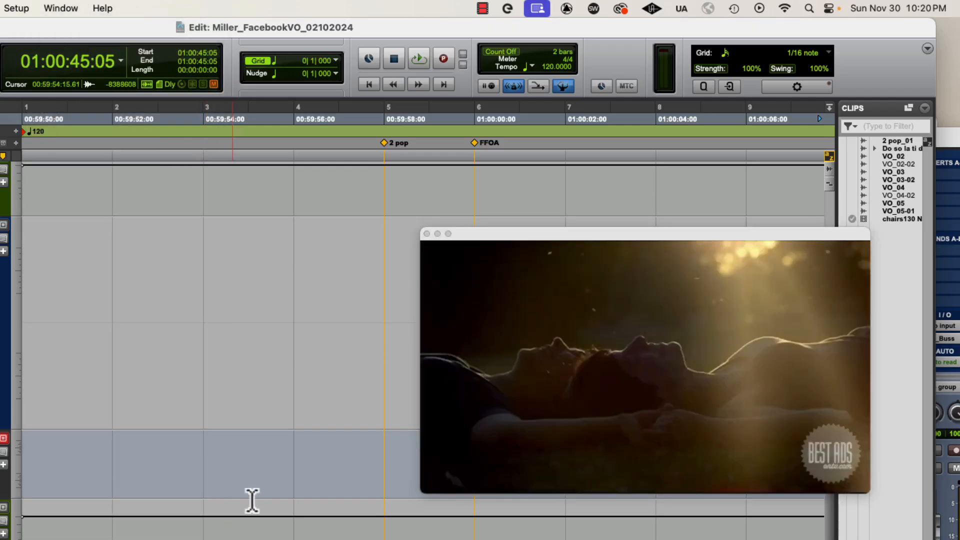
pyautogui.moveTo(598, 239); pyautogui.dragTo(468, 239)
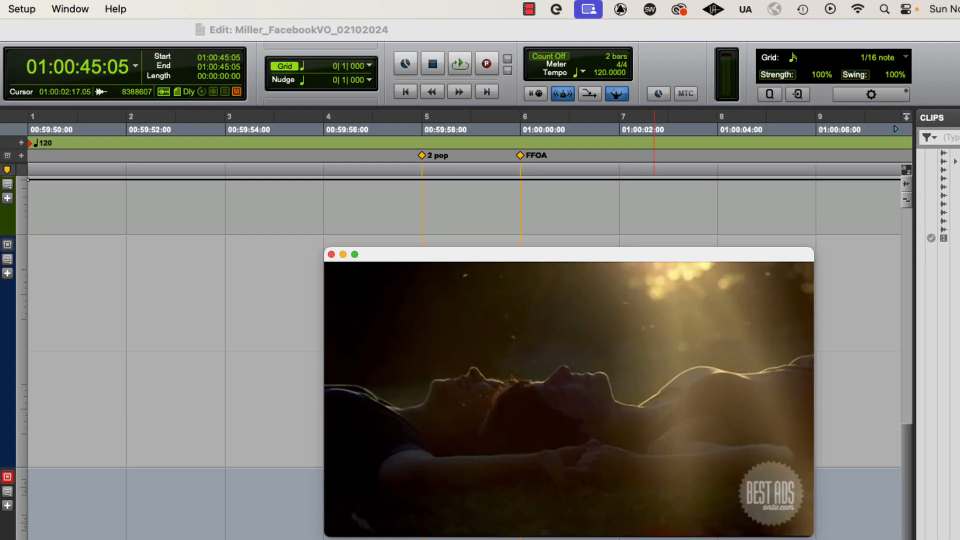
pyautogui.click(60, 8)
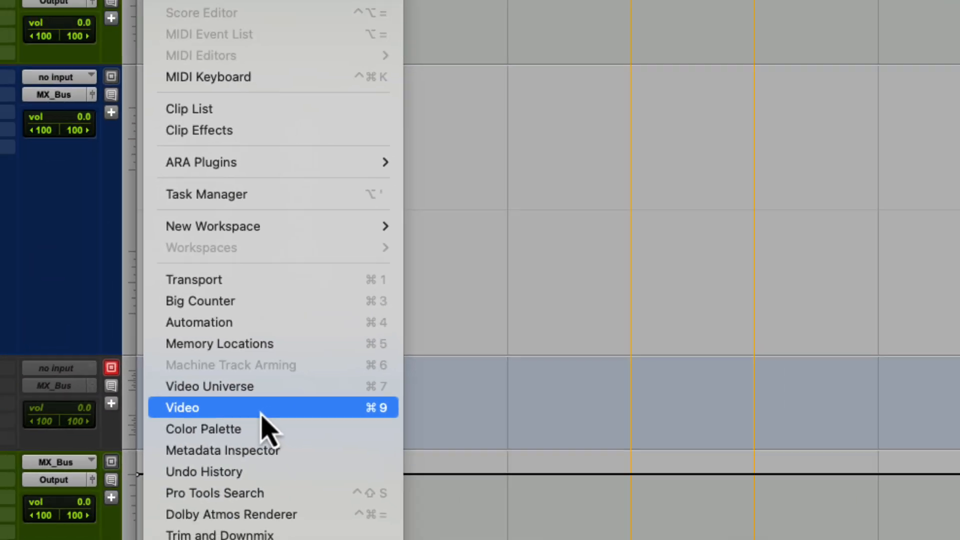
pyautogui.click(311, 393)
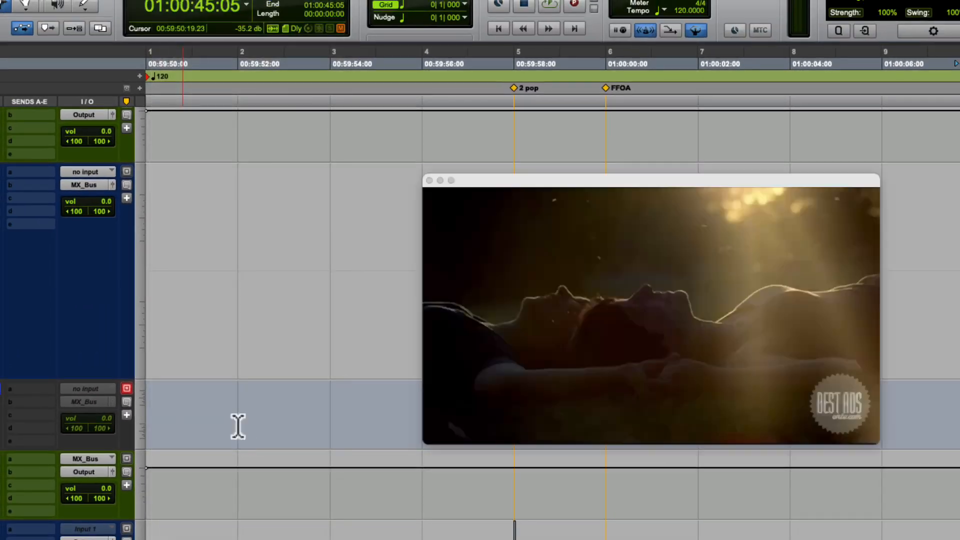
# Step: Play the video from 01:00:00:14, just after the FFOA marker, and stop playback
pyautogui.click(636, 501)
pyautogui.press('space')
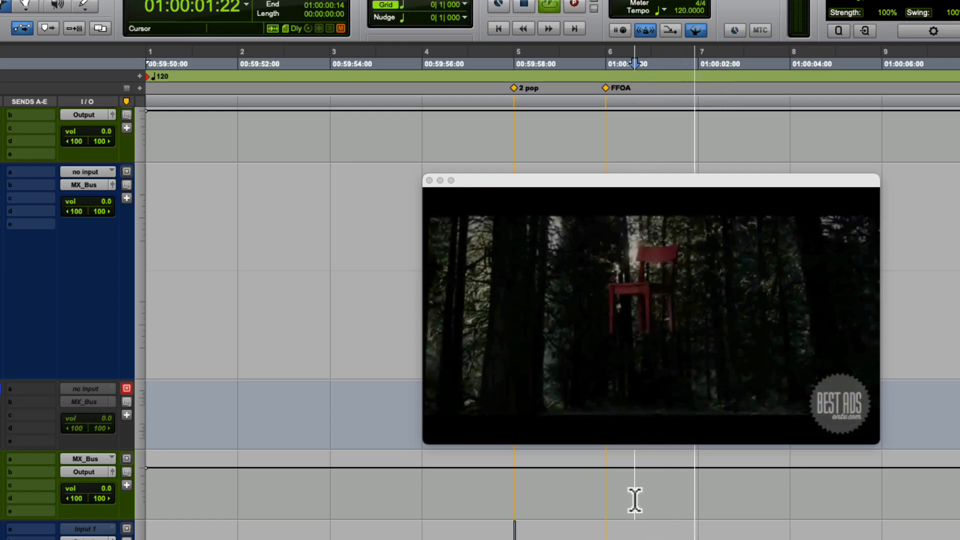
pyautogui.press('space')
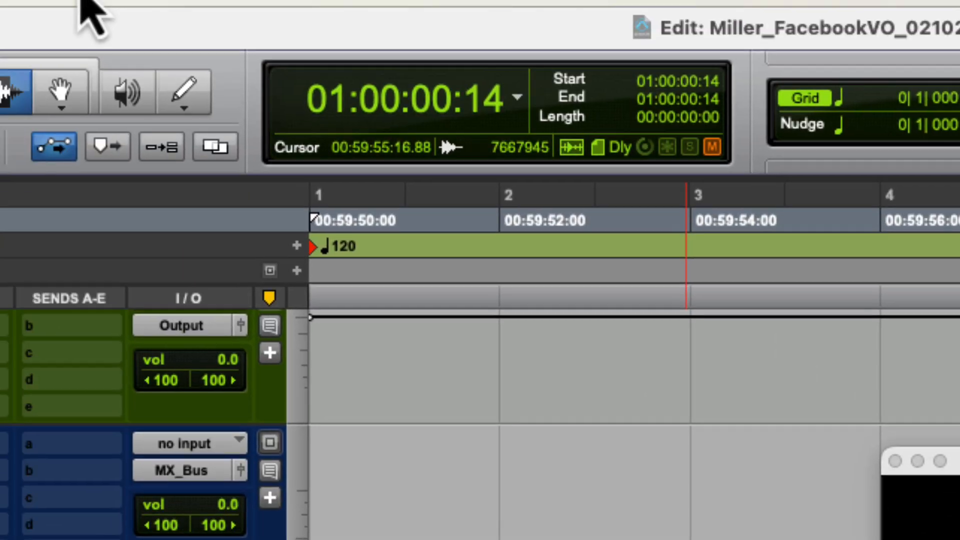
# Step: Try an EQ3 1-Band AudioSuite high-pass filter at about 168.7 Hz, and close the plug-in without rendering
pyautogui.click(90, 0)
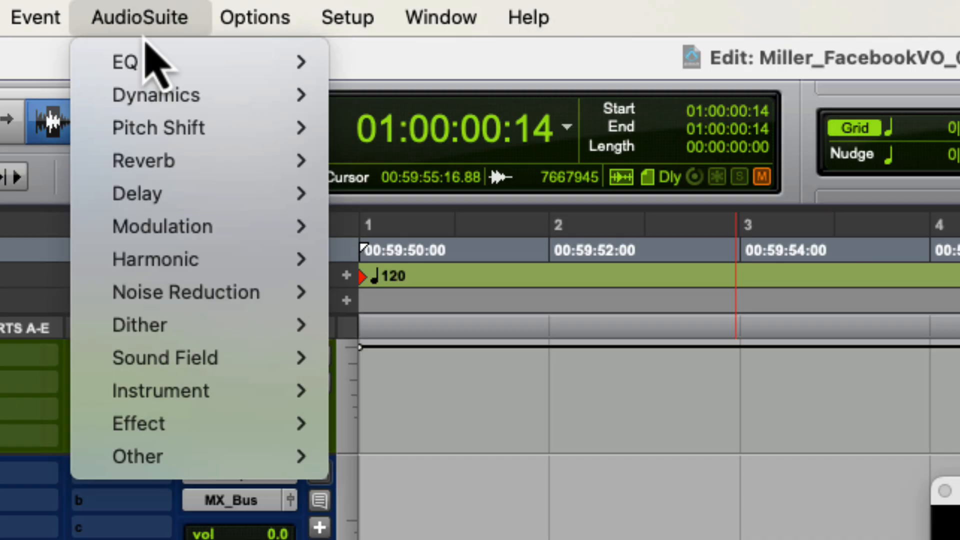
pyautogui.moveTo(145, 62)
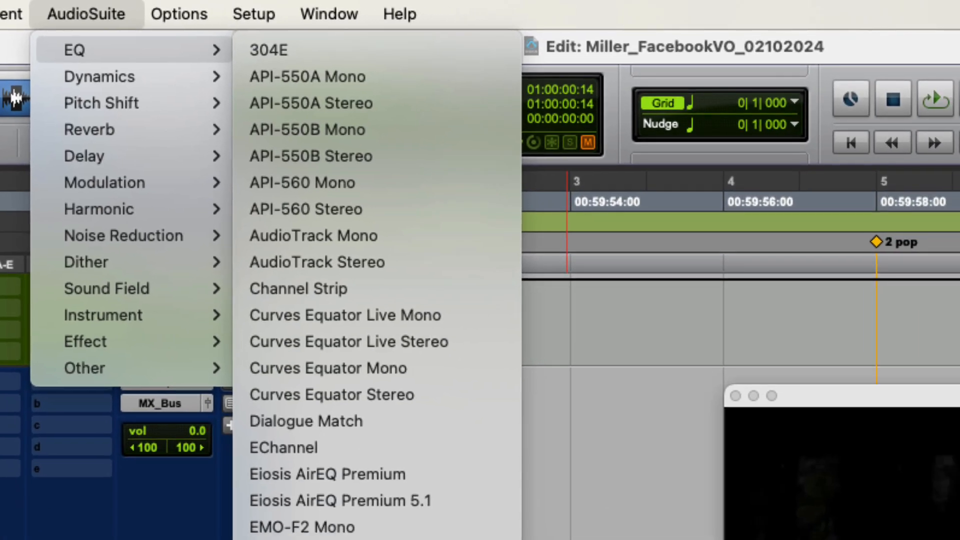
pyautogui.click(301, 539)
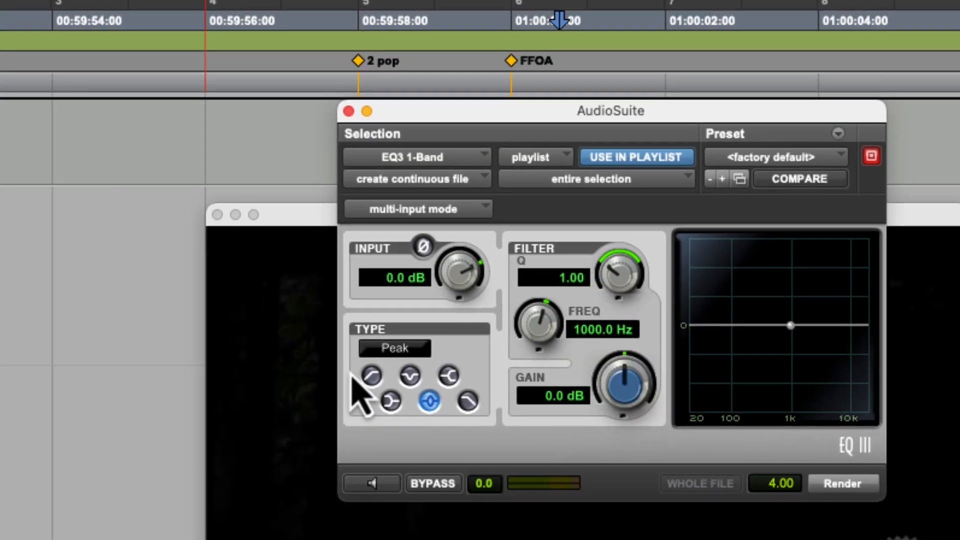
pyautogui.click(308, 354)
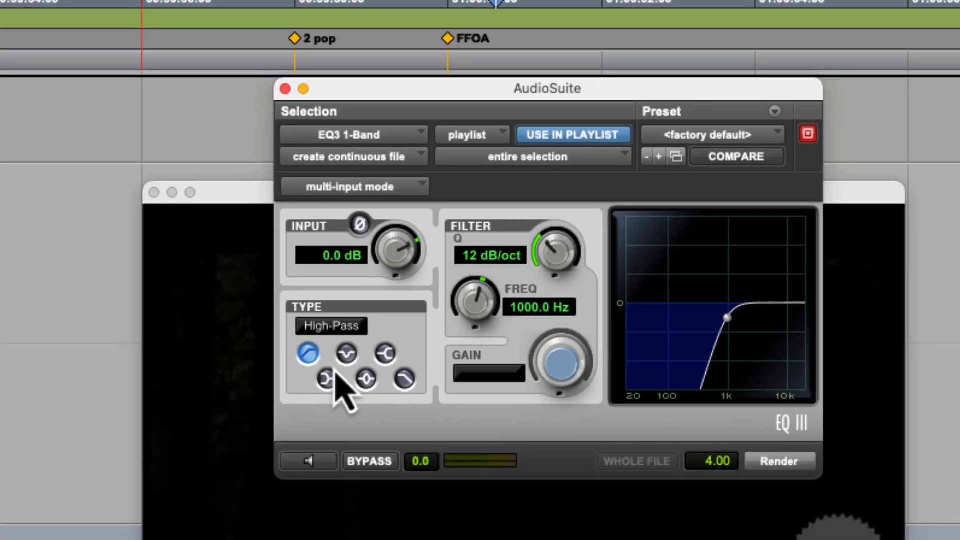
pyautogui.moveTo(727, 330); pyautogui.dragTo(676, 331)
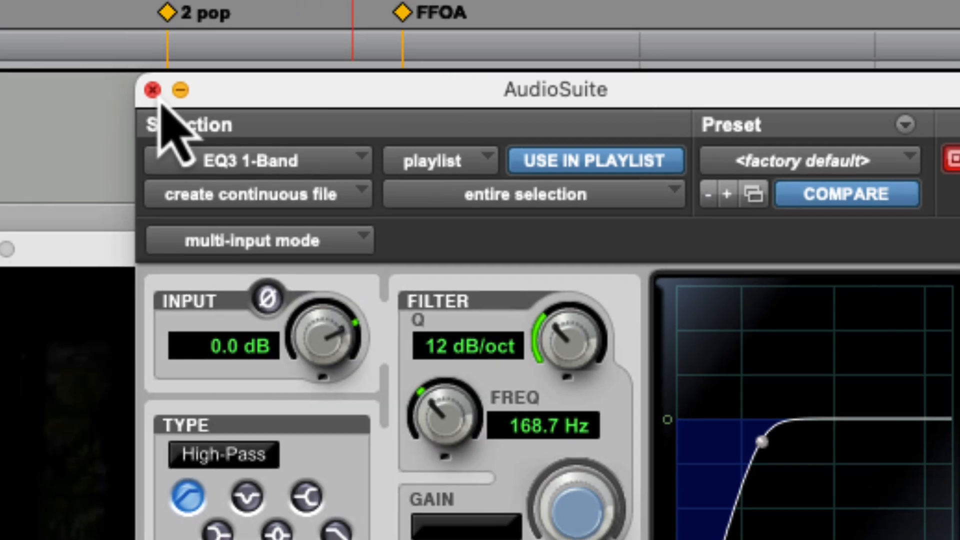
pyautogui.click(155, 93)
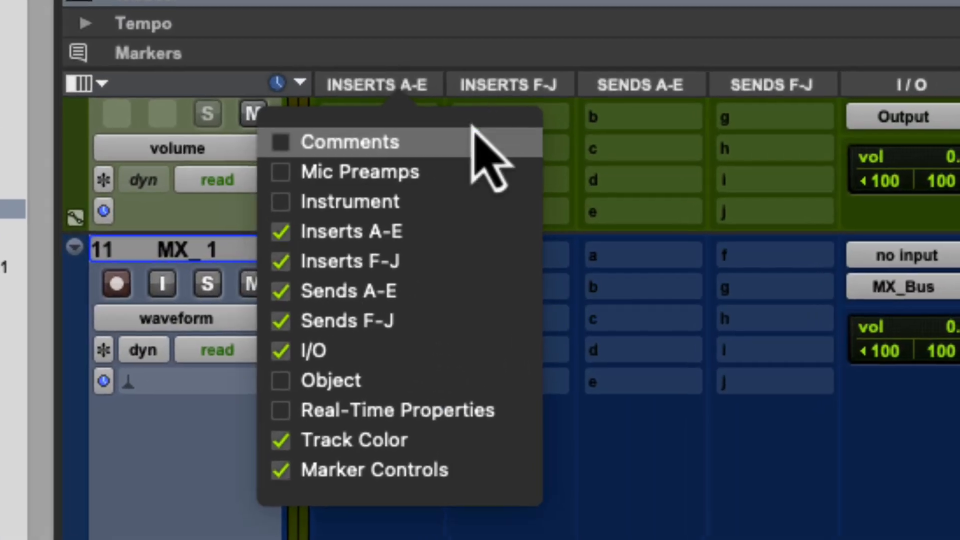
# Step: Dismiss the Edit window column options and browse the presets of the EQ3 7-Band insert on MX_1 without choosing one
pyautogui.click(582, 113)
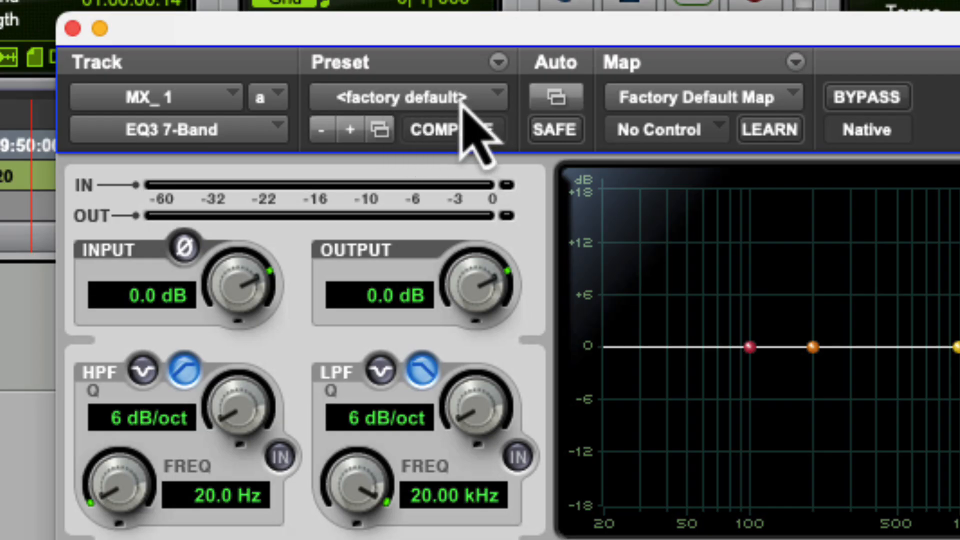
pyautogui.click(438, 99)
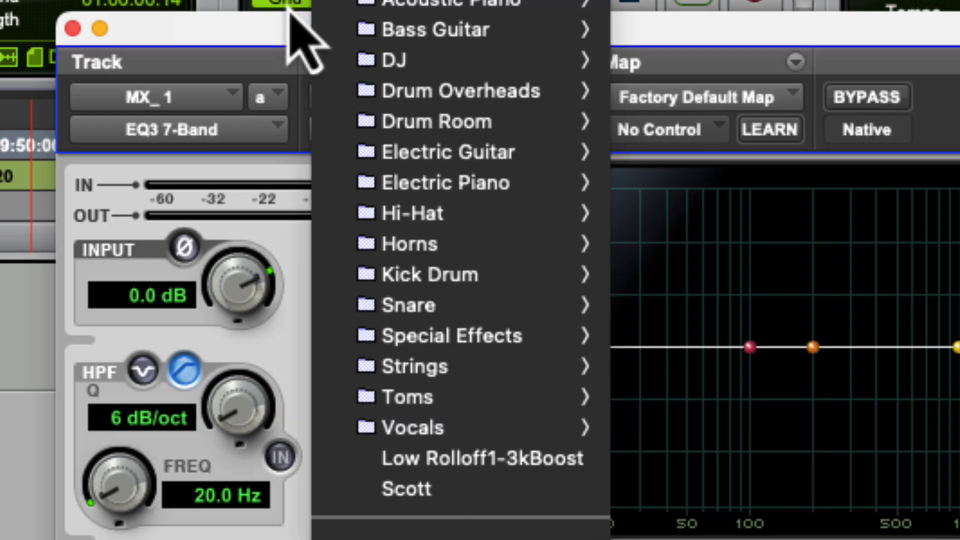
pyautogui.click(296, 20)
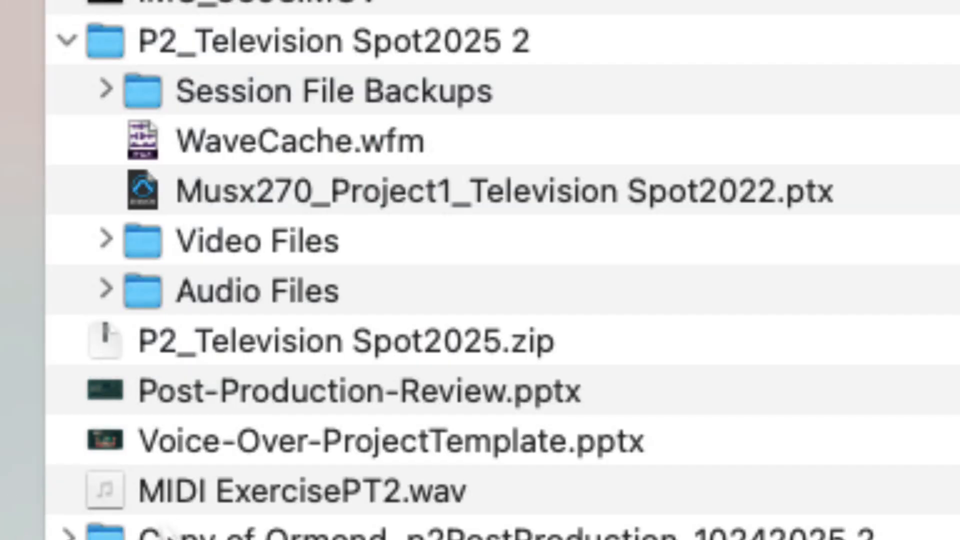
# Step: Switch to Finder, open the P2_Television Spot2025 2 folder and examine its WaveCache.wfm file and Session File Backups folder
pyautogui.click(189, 61)
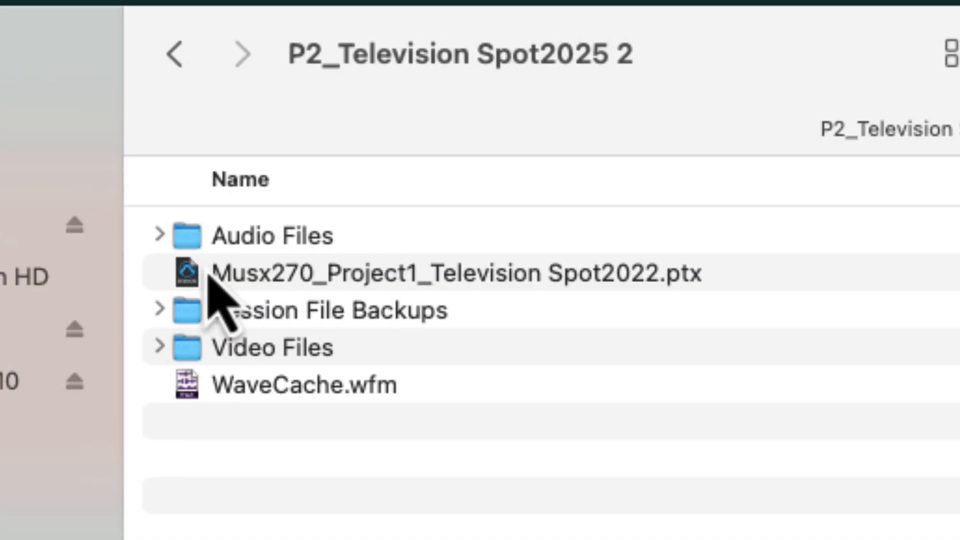
pyautogui.click(204, 397)
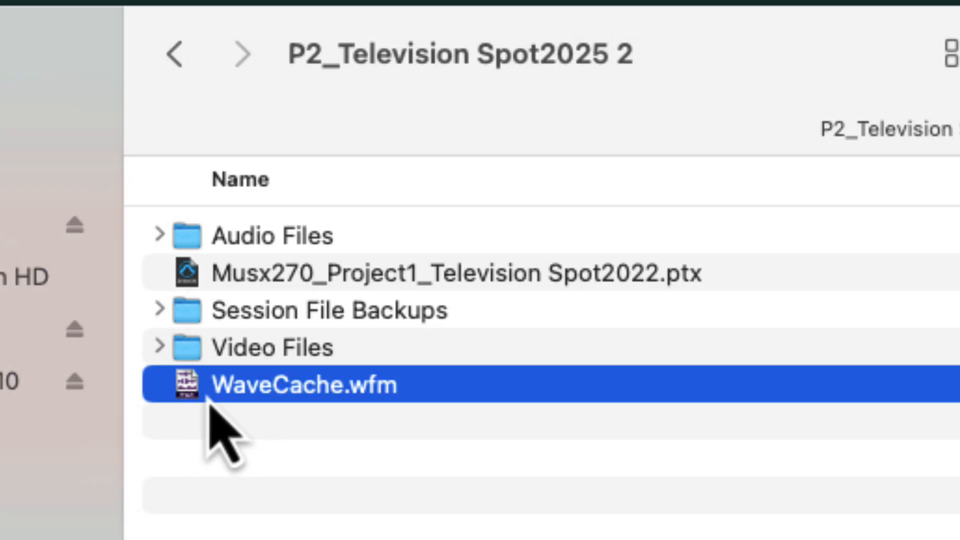
pyautogui.click(214, 312)
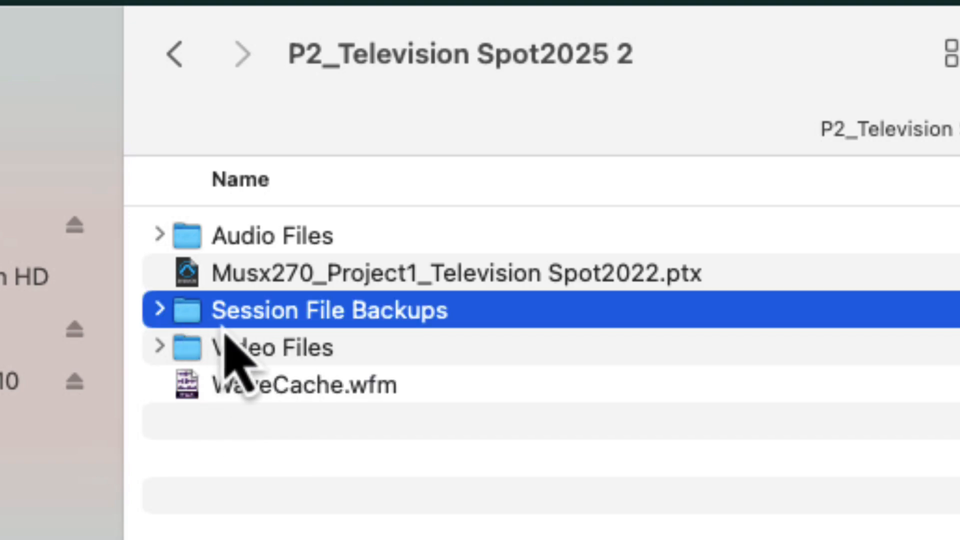